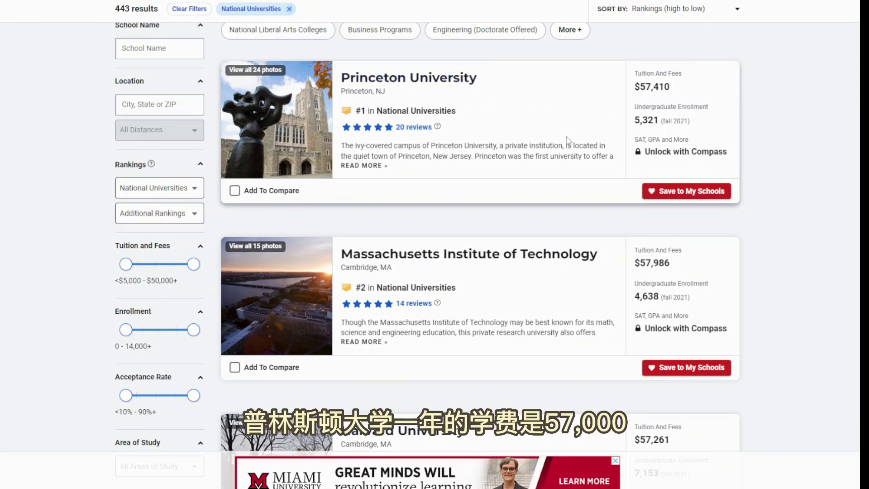
# Review the tuition and fees of the top-ranked national universities, from Princeton through MIT, Harvard and Stanford to Yale.
pyautogui.scroll(-1, 402, 249)
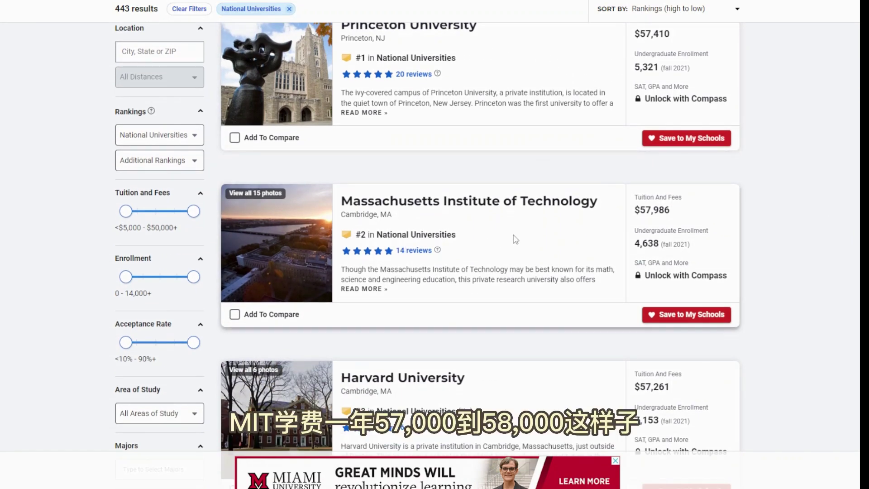
pyautogui.scroll(-3, 474, 267)
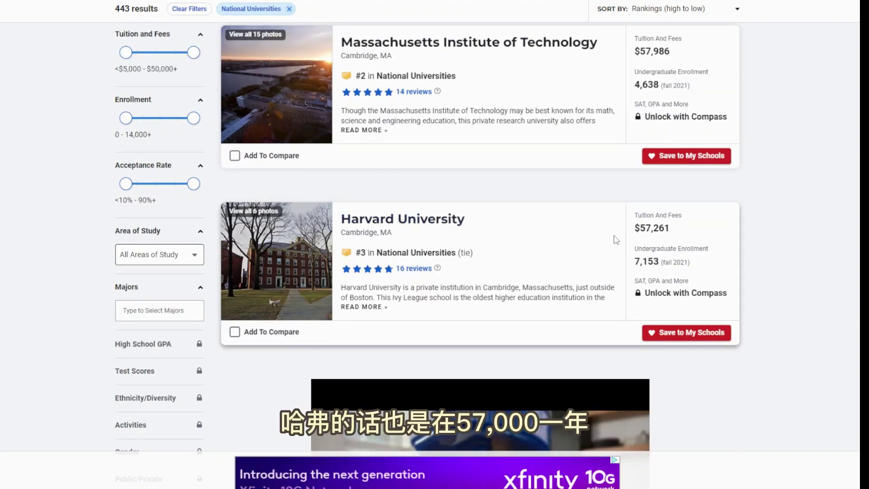
pyautogui.scroll(-4, 548, 257)
pyautogui.scroll(-8, 548, 256)
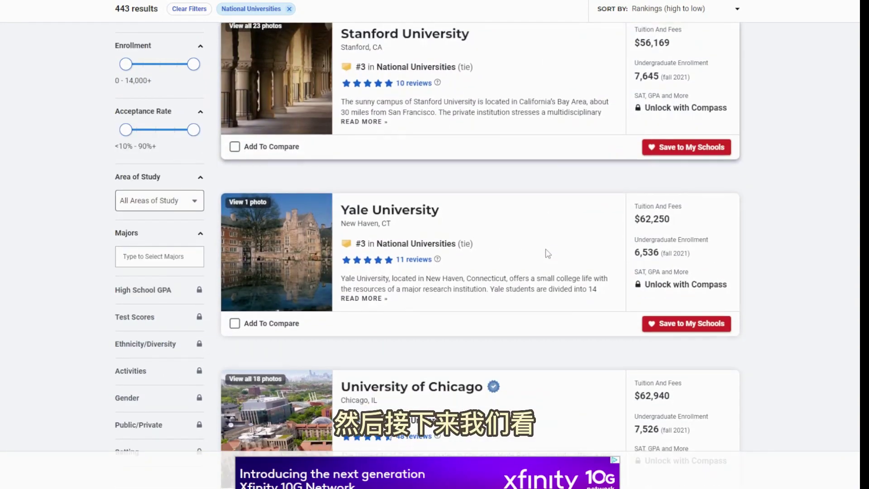
pyautogui.scroll(1, 435, 131)
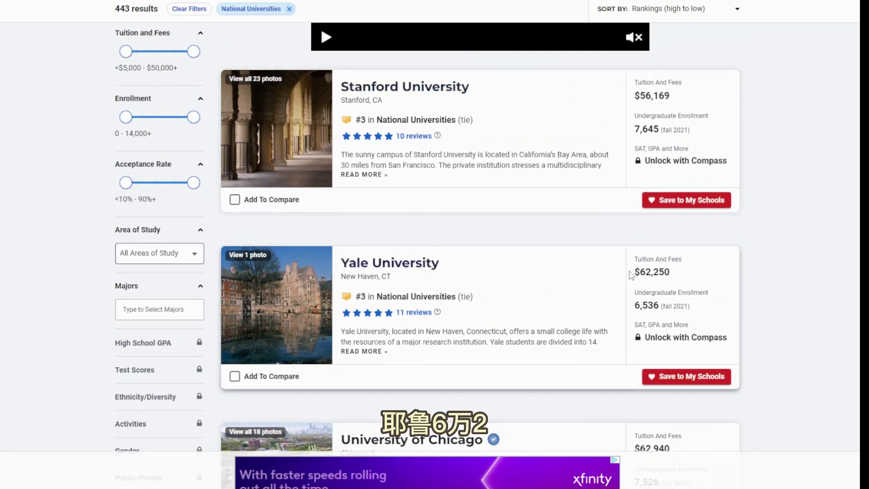
pyautogui.scroll(-3, 578, 277)
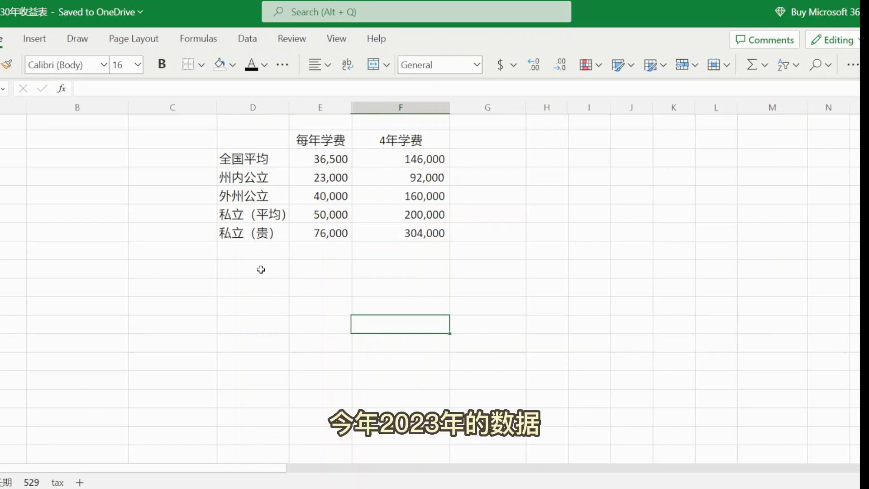
# In the Excel tuition table, examine the annual and four-year costs for the national average, in-state public and out-of-state public rows.
pyautogui.click(248, 160)
pyautogui.click(302, 158)
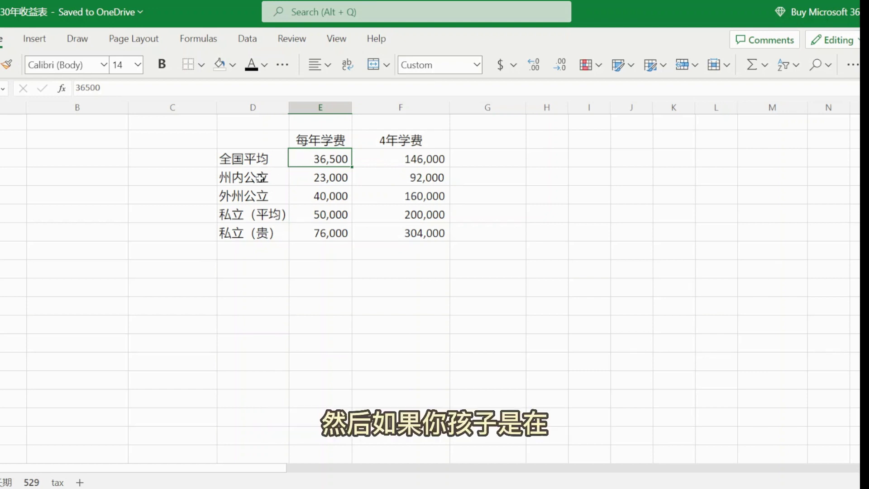
pyautogui.click(278, 181)
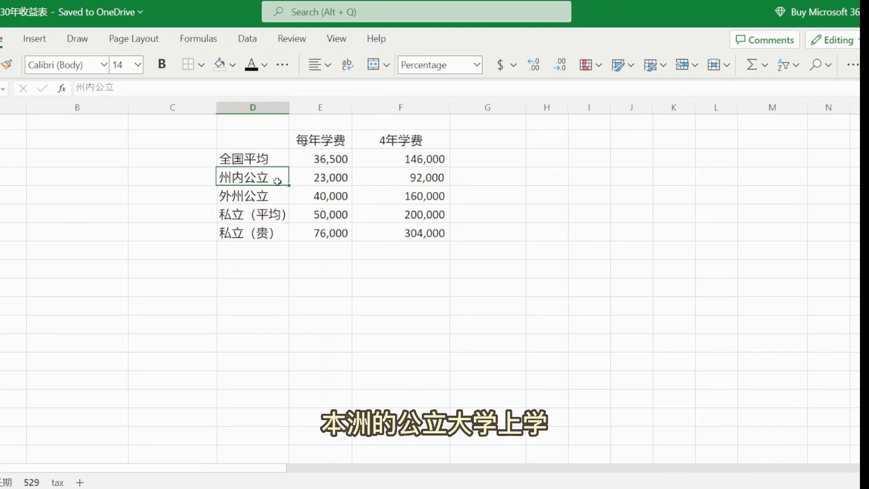
pyautogui.click(329, 174)
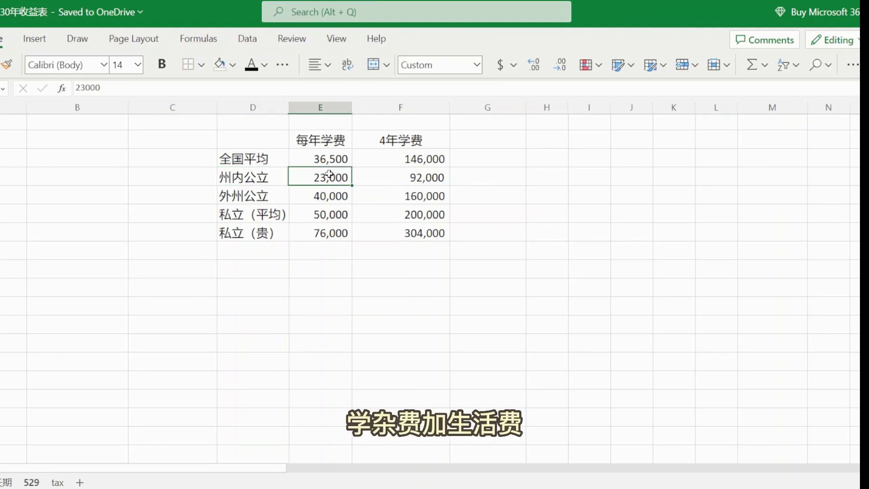
pyautogui.click(399, 179)
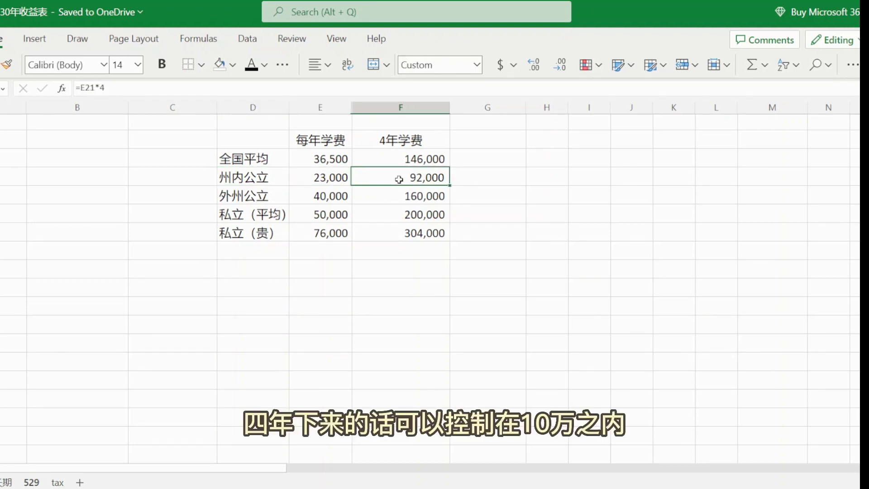
pyautogui.click(254, 199)
pyautogui.click(314, 199)
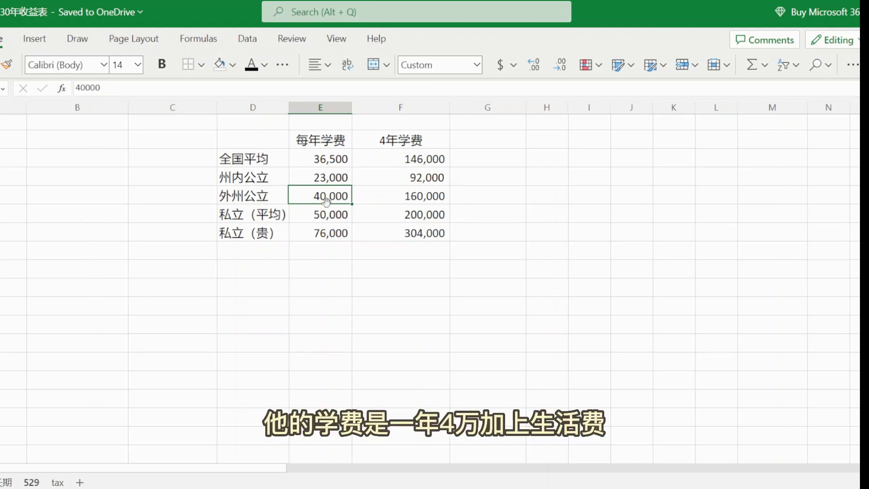
pyautogui.click(375, 194)
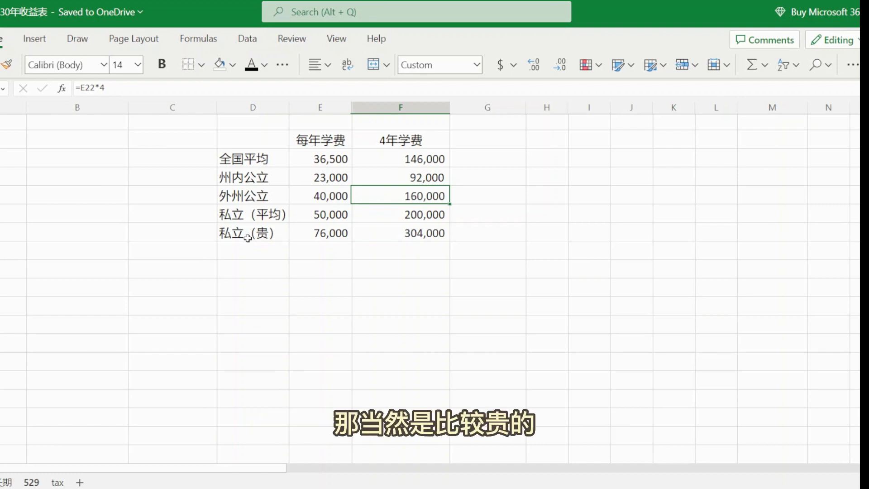
# Examine the annual and four-year costs of the expensive and average private university rows, then the blank column beside the four-year costs.
pyautogui.click(292, 234)
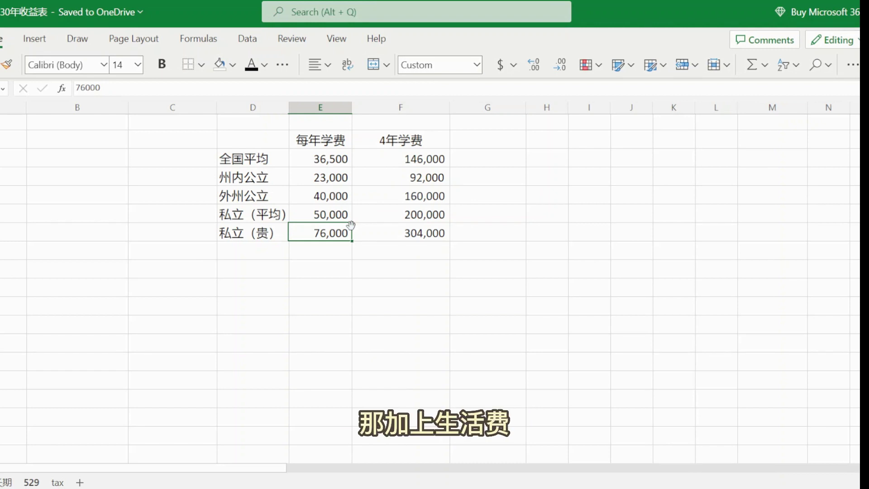
pyautogui.click(390, 235)
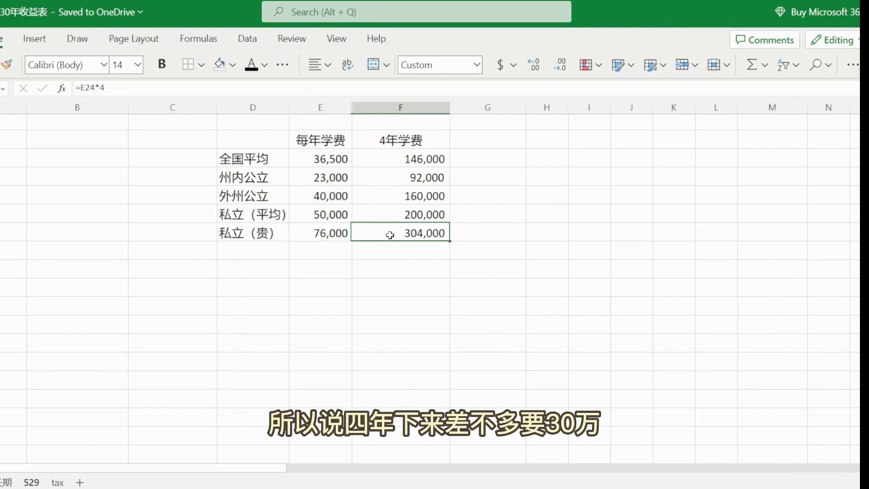
pyautogui.click(270, 217)
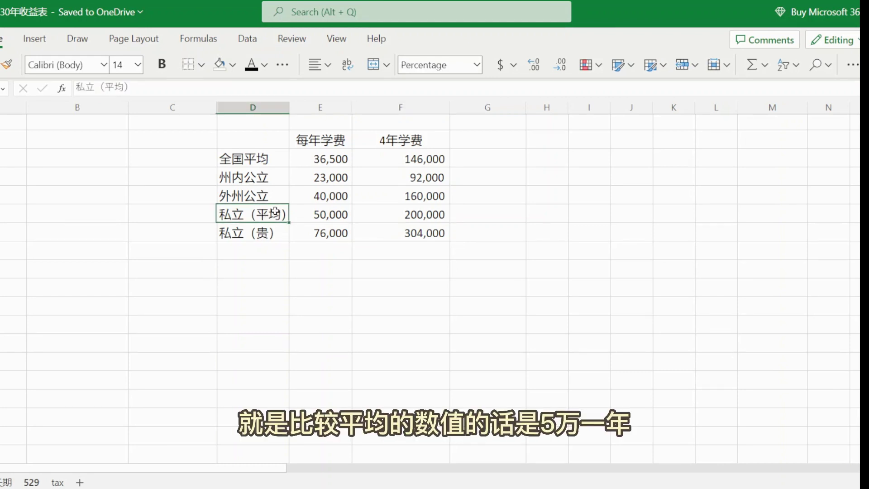
pyautogui.click(304, 214)
pyautogui.click(420, 221)
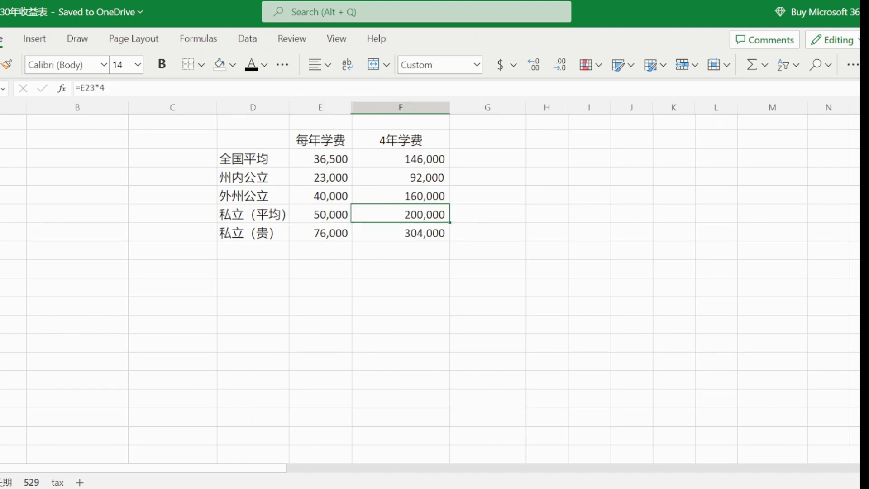
pyautogui.click(220, 274)
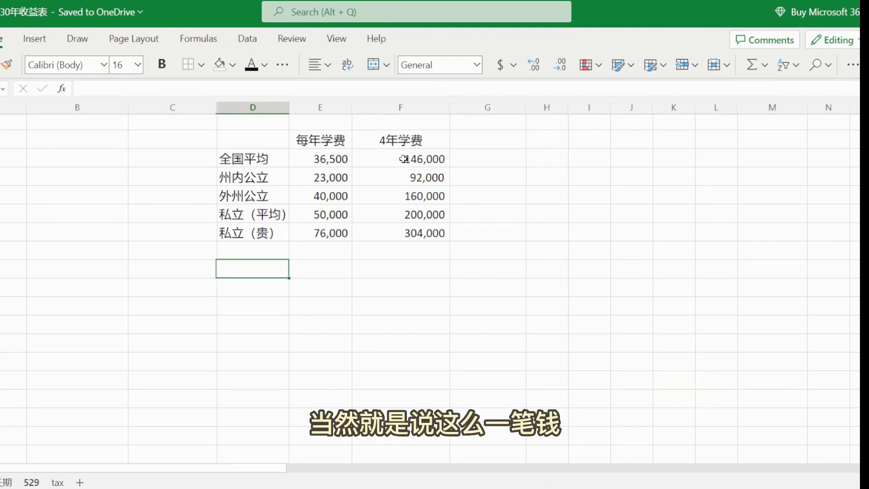
pyautogui.moveTo(472, 159); pyautogui.dragTo(476, 225)
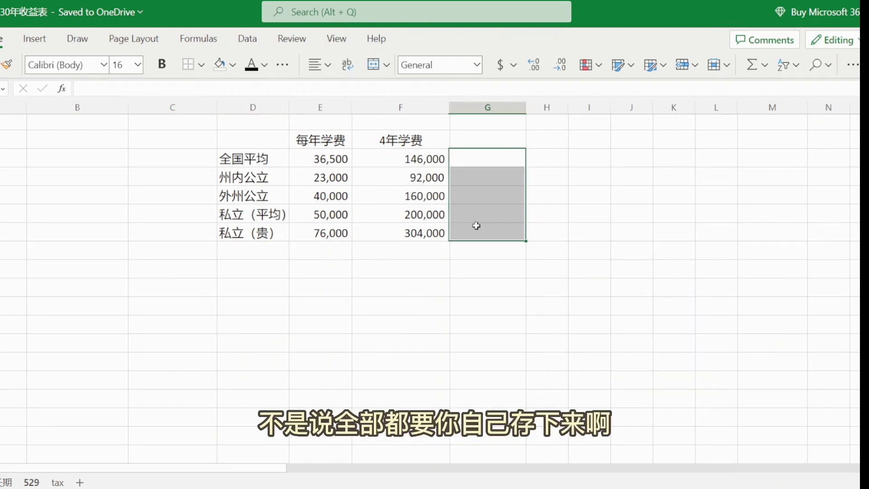
pyautogui.click(475, 226)
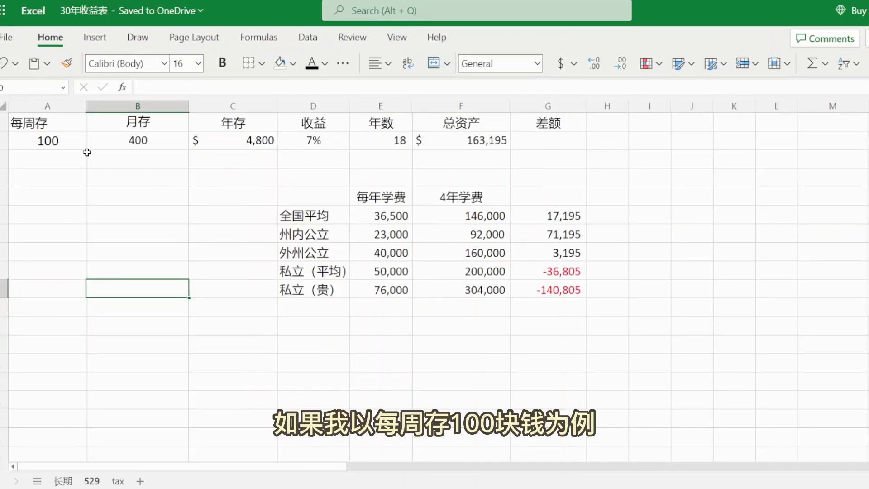
# Review the savings plan's weekly deposit, return rate and number of years, and the 差额 figures for each school type.
pyautogui.click(59, 142)
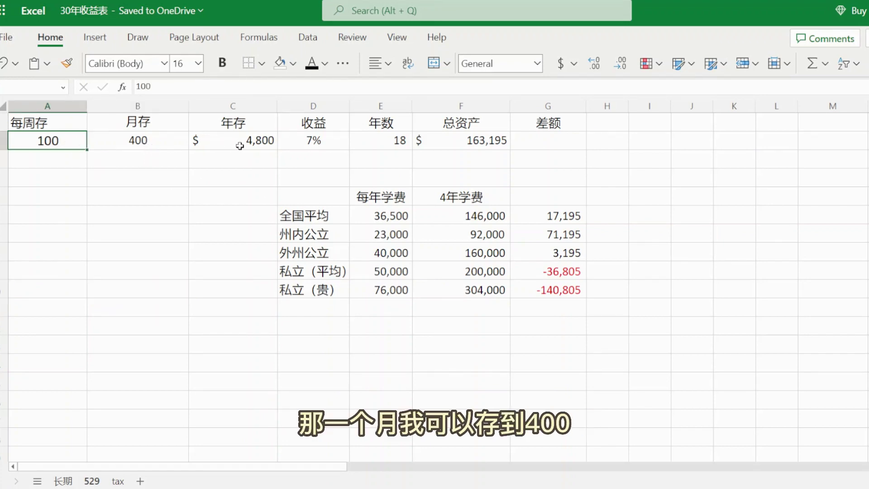
pyautogui.click(342, 142)
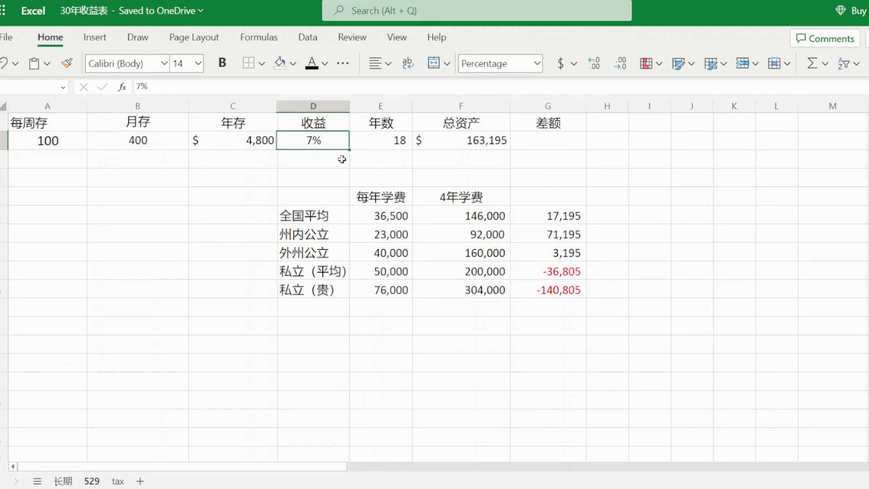
pyautogui.click(342, 159)
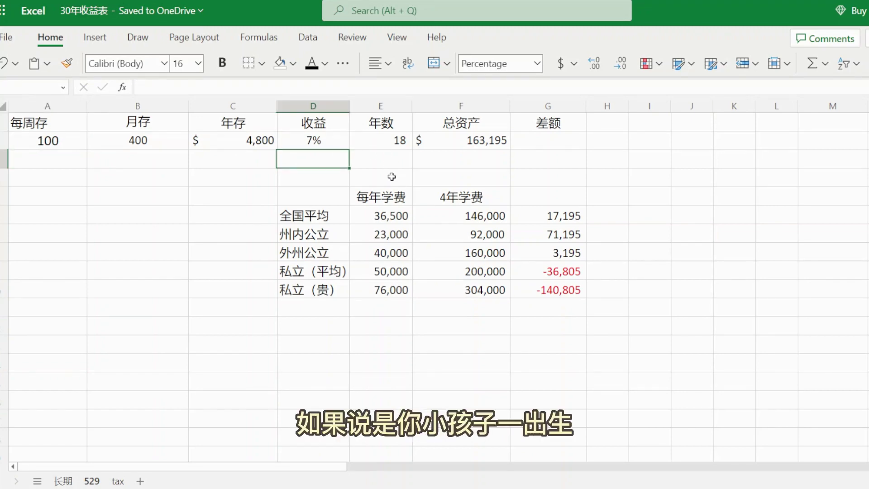
pyautogui.click(398, 141)
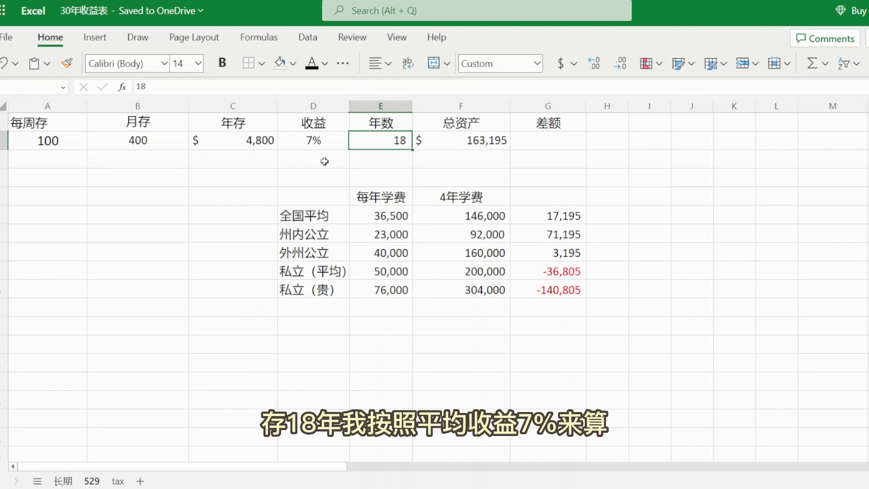
pyautogui.click(314, 141)
pyautogui.click(311, 158)
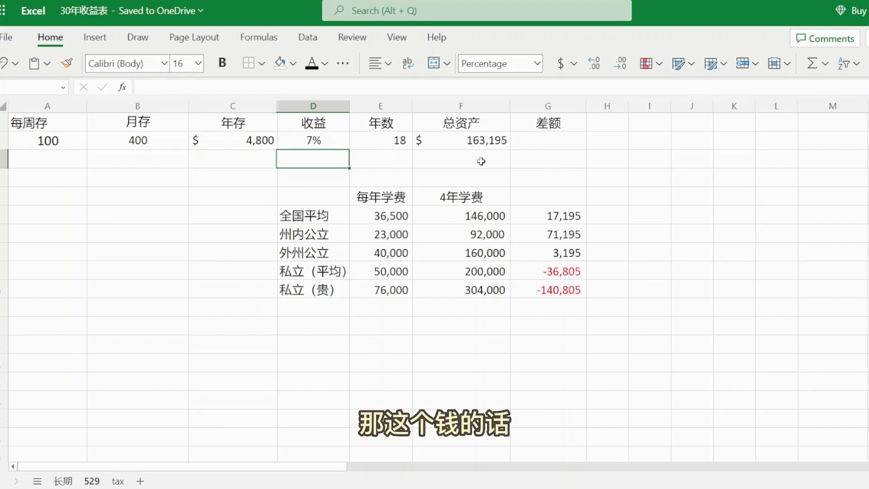
pyautogui.moveTo(555, 201); pyautogui.dragTo(575, 322)
pyautogui.click(611, 337)
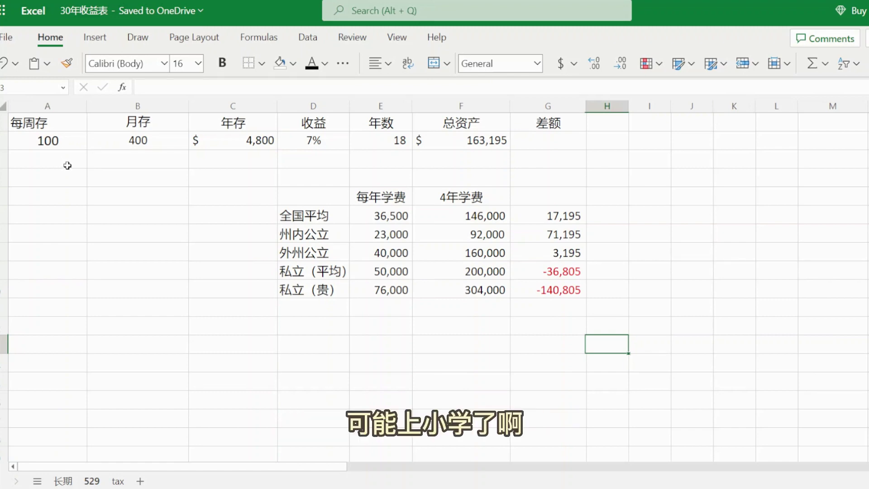
# Set the number of saving years (年数) to 8.
pyautogui.click(388, 138)
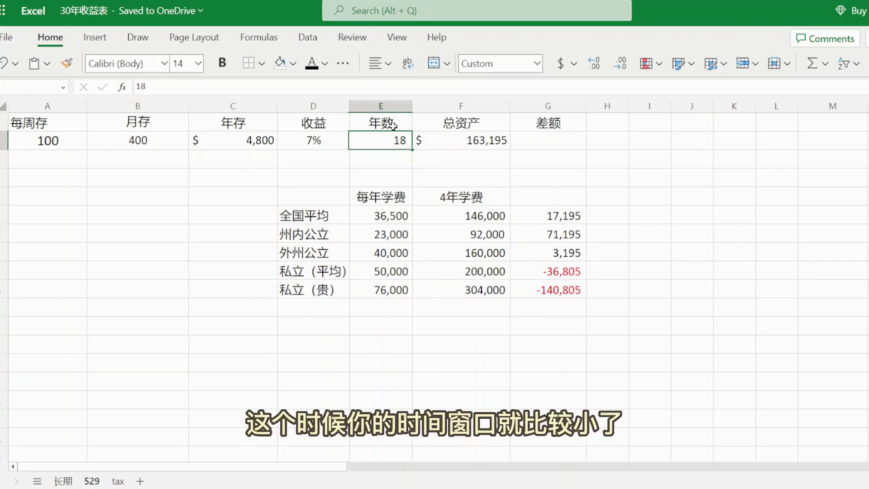
pyautogui.write('8')
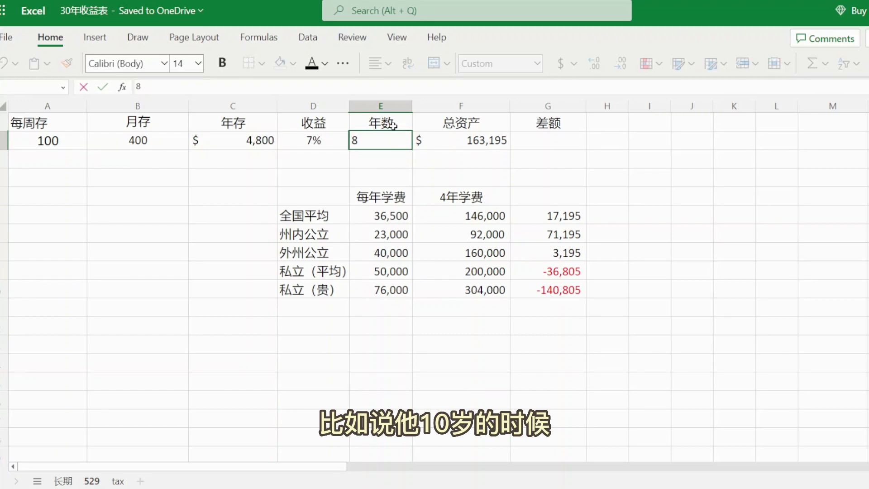
pyautogui.press('Return')
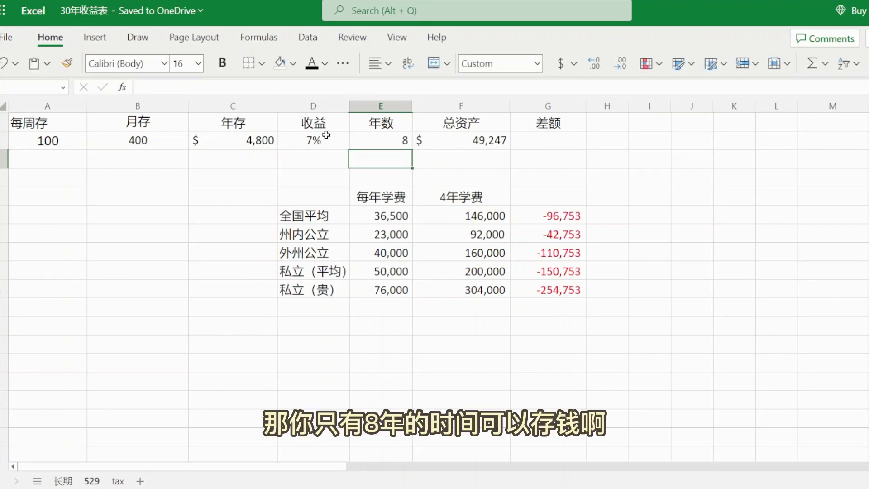
# Examine the weekly deposit, the total assets (总资产) and the shortfall for each school type under the eight-year plan.
pyautogui.click(293, 161)
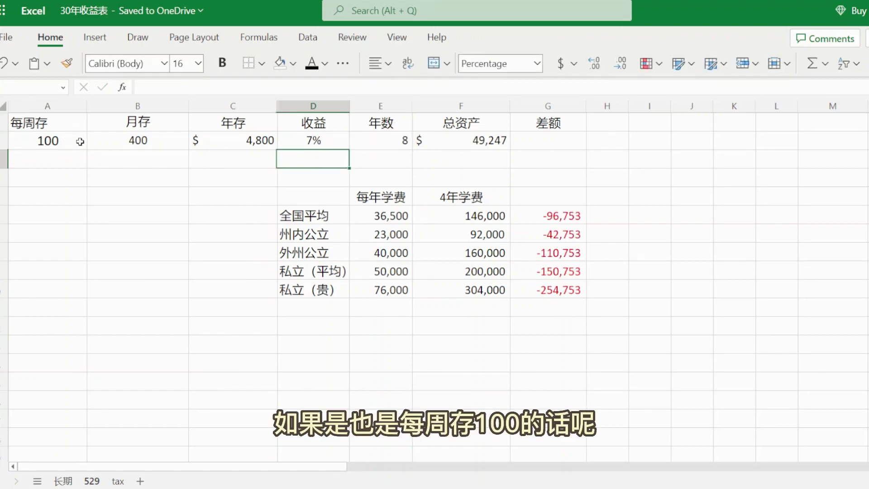
pyautogui.click(62, 141)
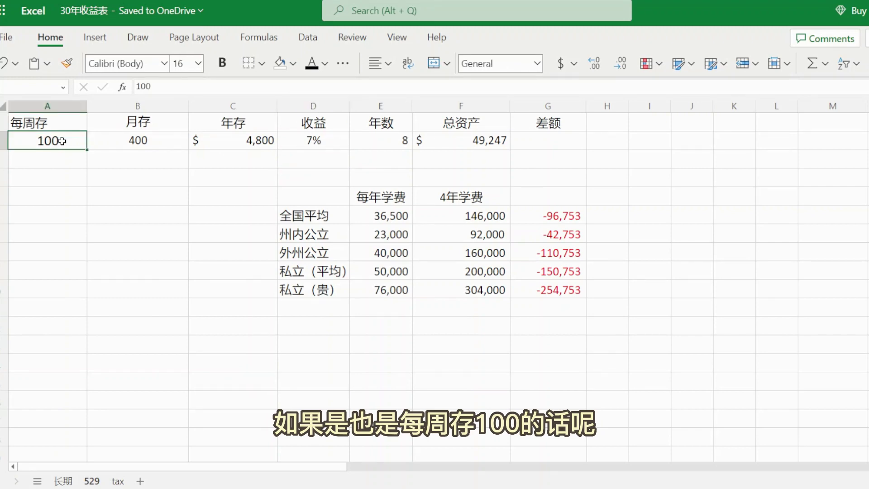
pyautogui.click(484, 141)
pyautogui.click(487, 163)
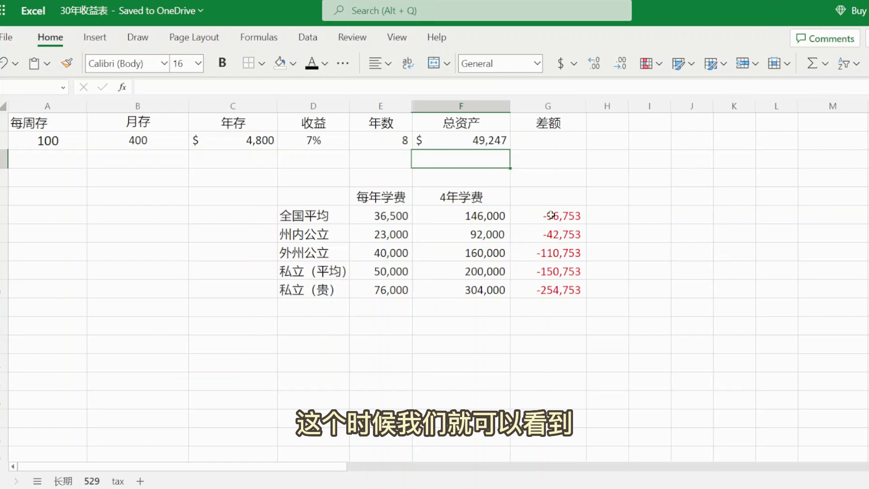
pyautogui.moveTo(562, 213); pyautogui.dragTo(569, 287)
pyautogui.click(625, 287)
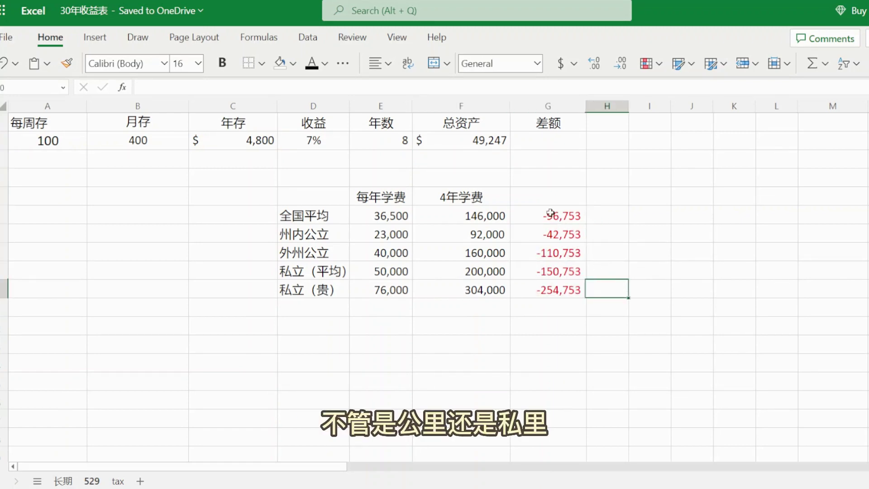
pyautogui.click(601, 211)
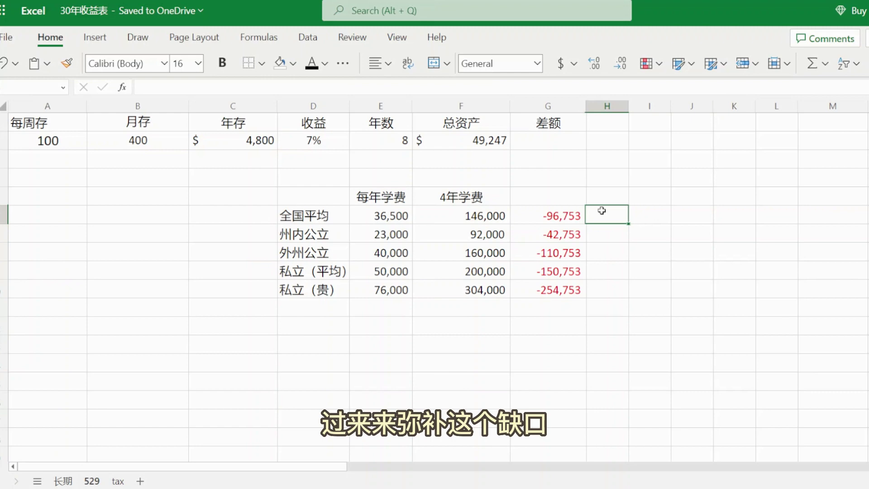
pyautogui.click(607, 252)
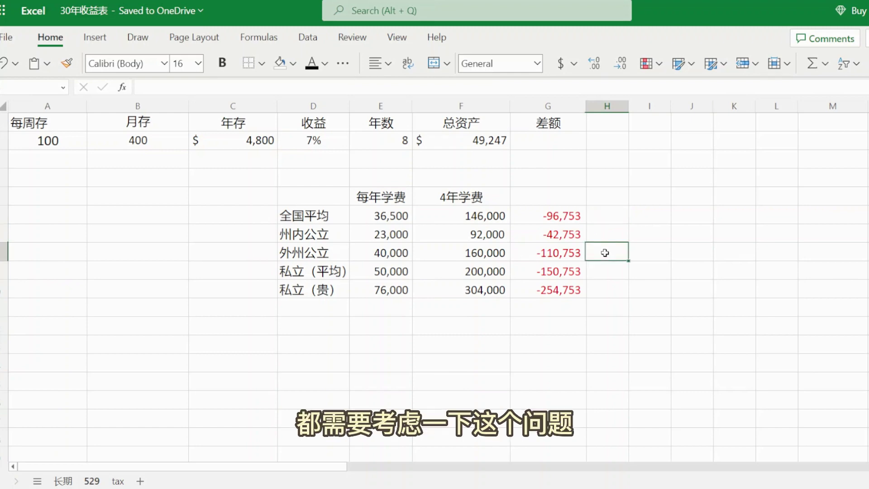
pyautogui.click(503, 348)
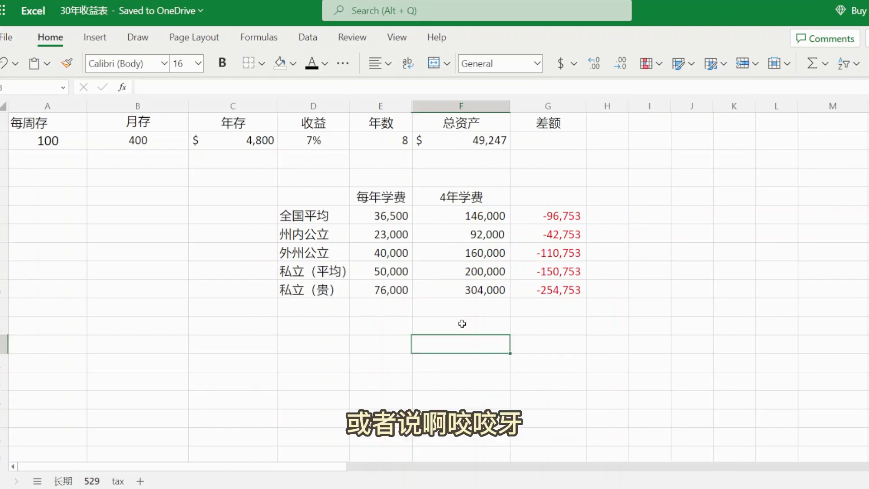
# Set the weekly deposit (每周存) to 200.
pyautogui.click(49, 138)
pyautogui.write('200')
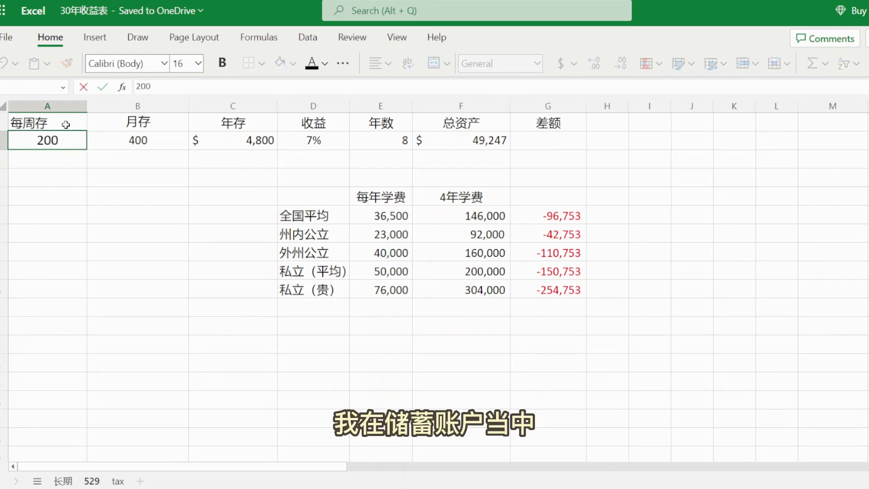
pyautogui.press('Return')
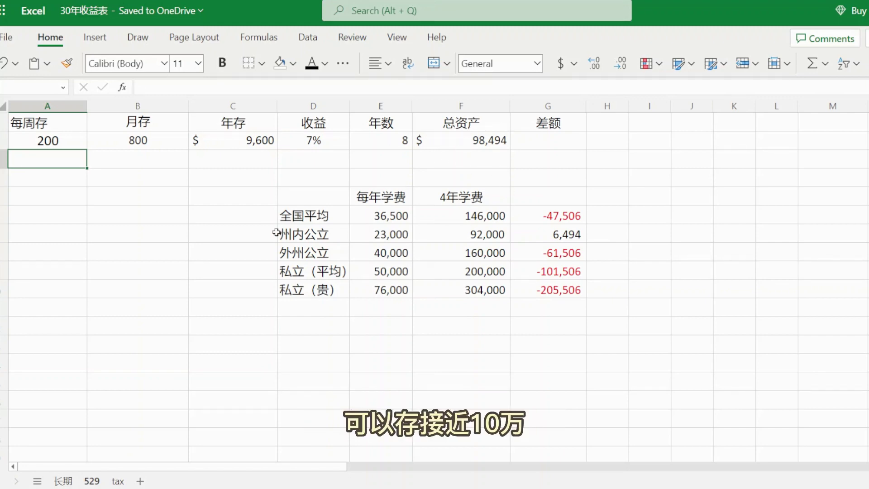
# Examine the in-state public university (州内公立) row, then the 差额 figures for the national average and the private universities.
pyautogui.moveTo(266, 234); pyautogui.dragTo(617, 233)
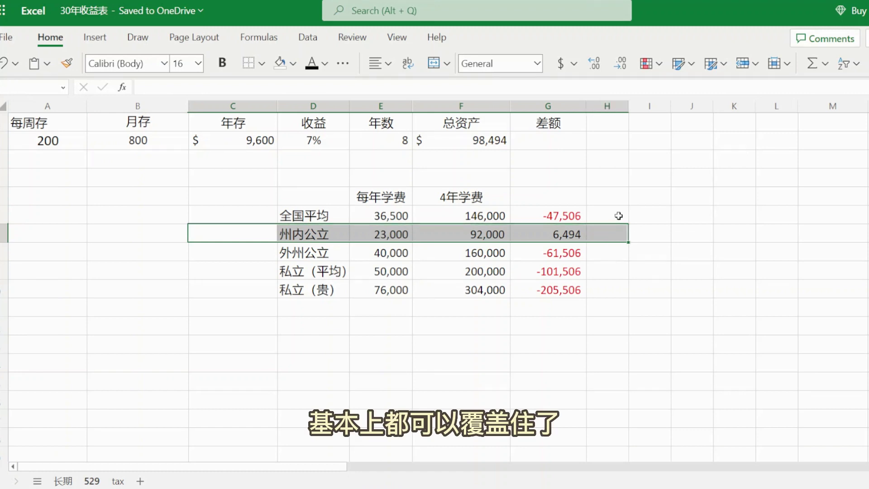
pyautogui.click(619, 215)
pyautogui.click(564, 211)
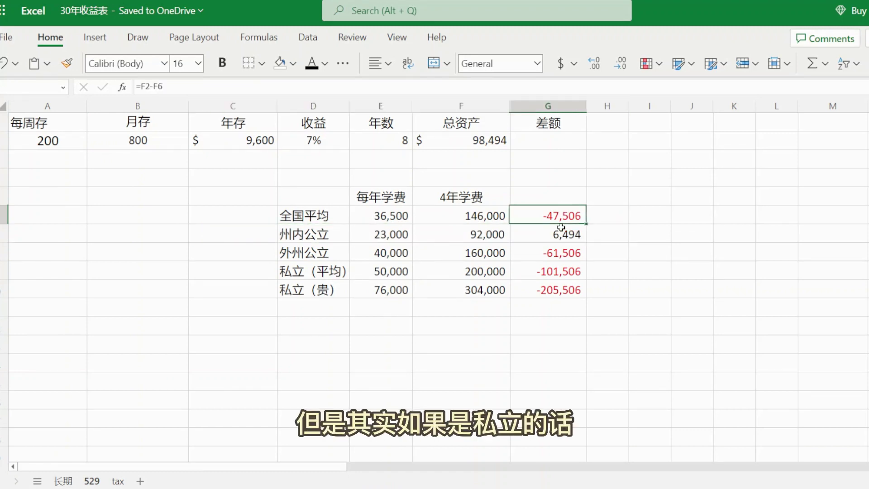
pyautogui.click(562, 272)
pyautogui.click(614, 284)
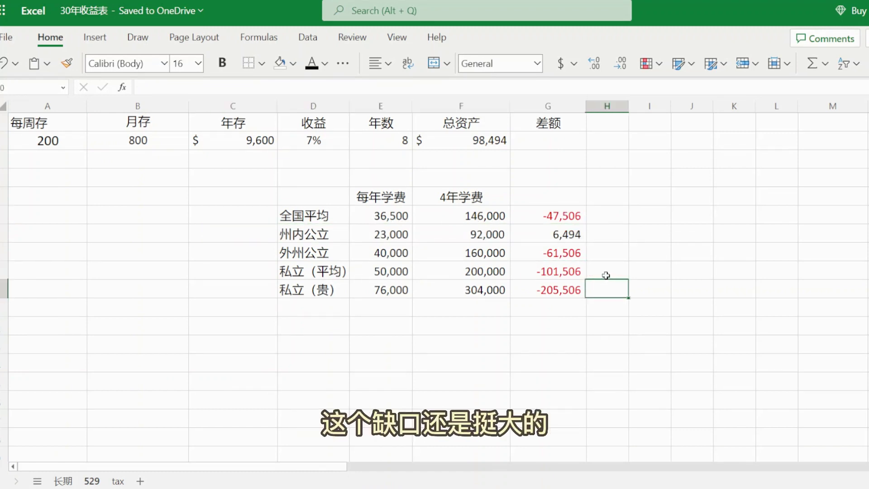
pyautogui.click(252, 212)
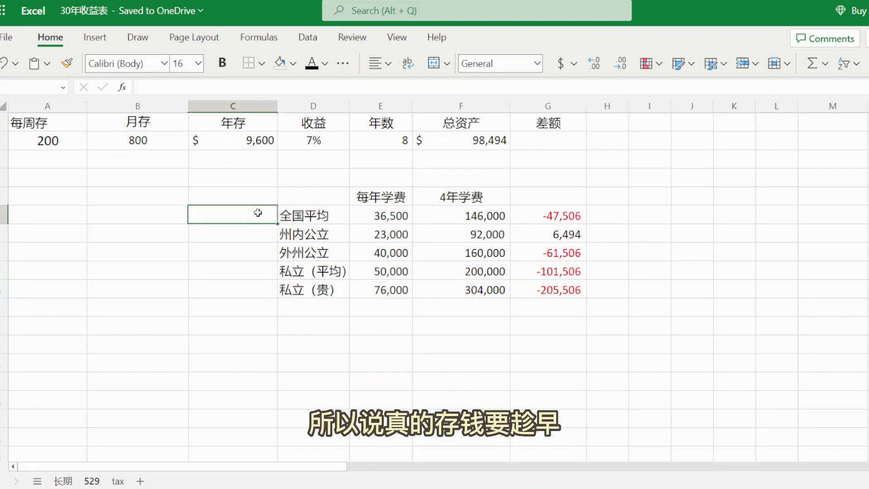
# Set the number of saving years (年数) to 18.
pyautogui.click(356, 137)
pyautogui.write('18')
pyautogui.press('Return')
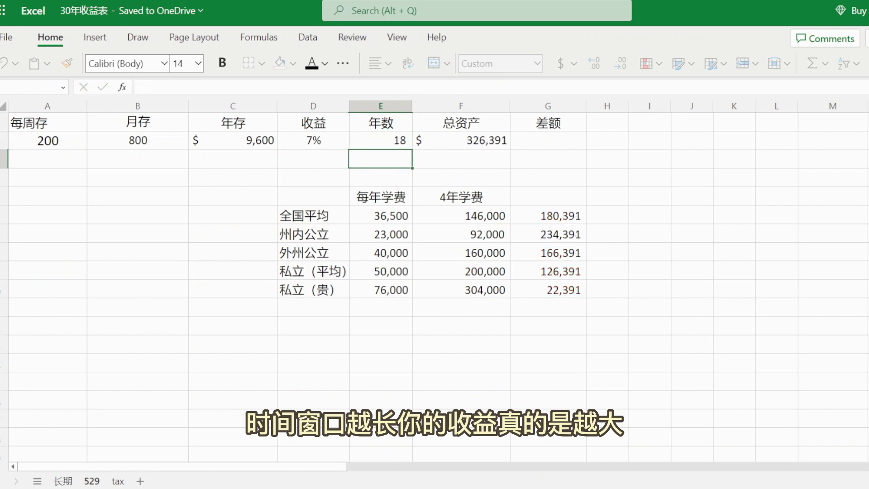